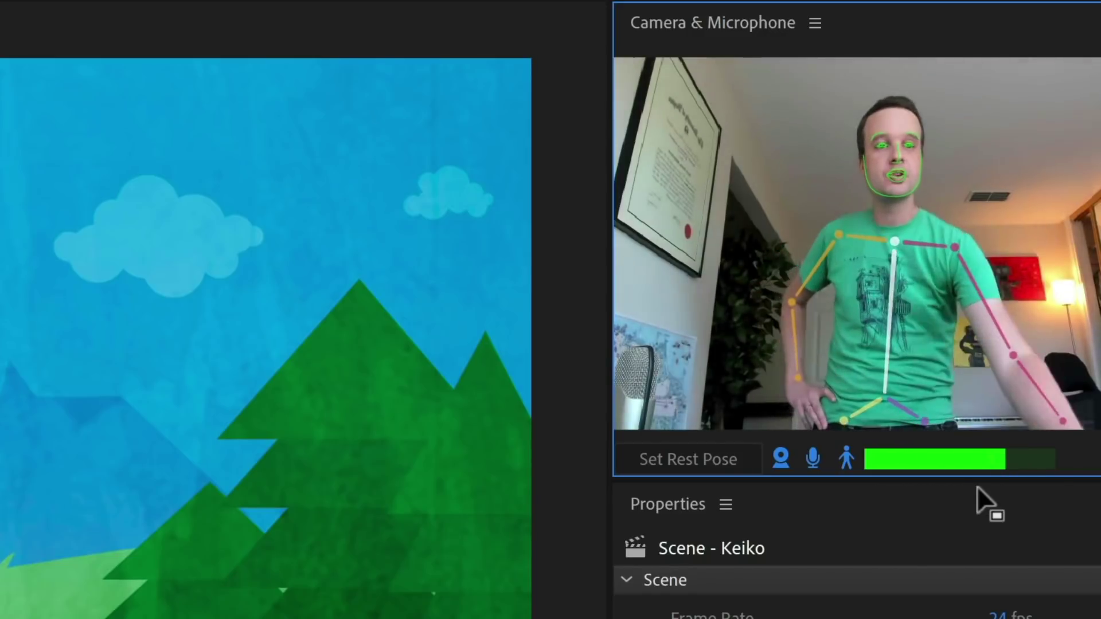
Switch the body tracker off and back on, and set the rest pose for the Keiko puppet
{"action": "left_click", "coordinate": [846, 458]}
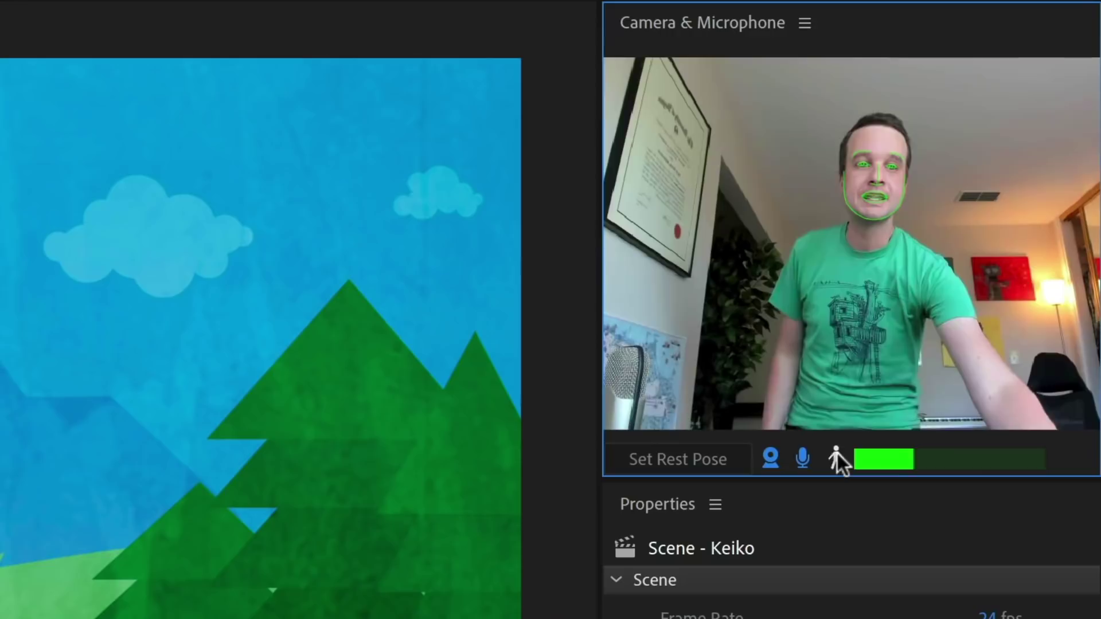
{"action": "left_click", "coordinate": [837, 459]}
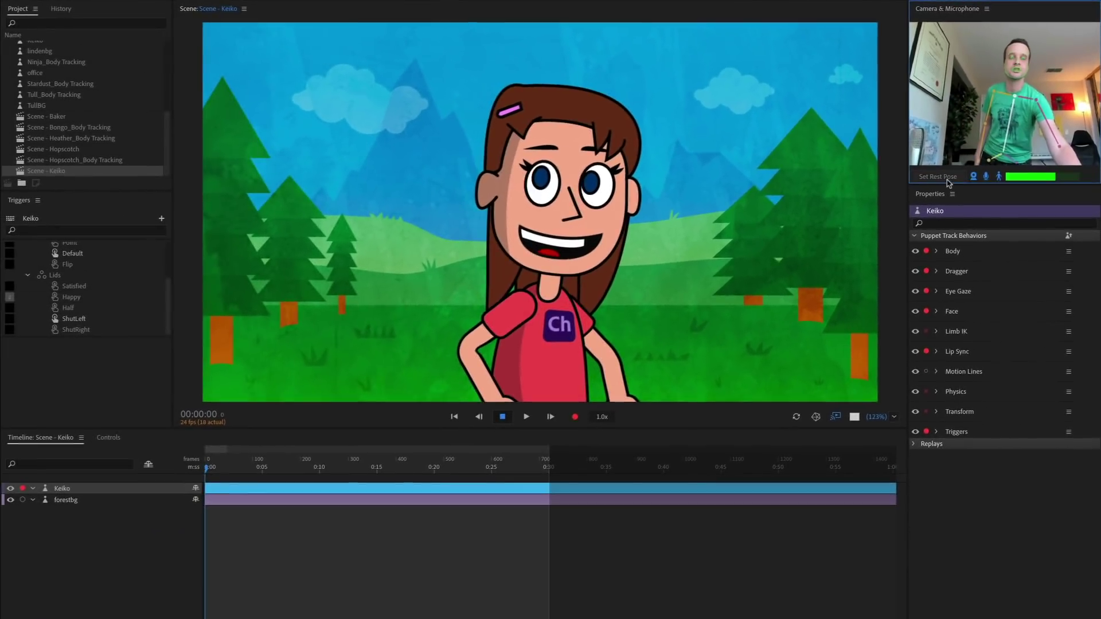
{"action": "left_click", "coordinate": [946, 178]}
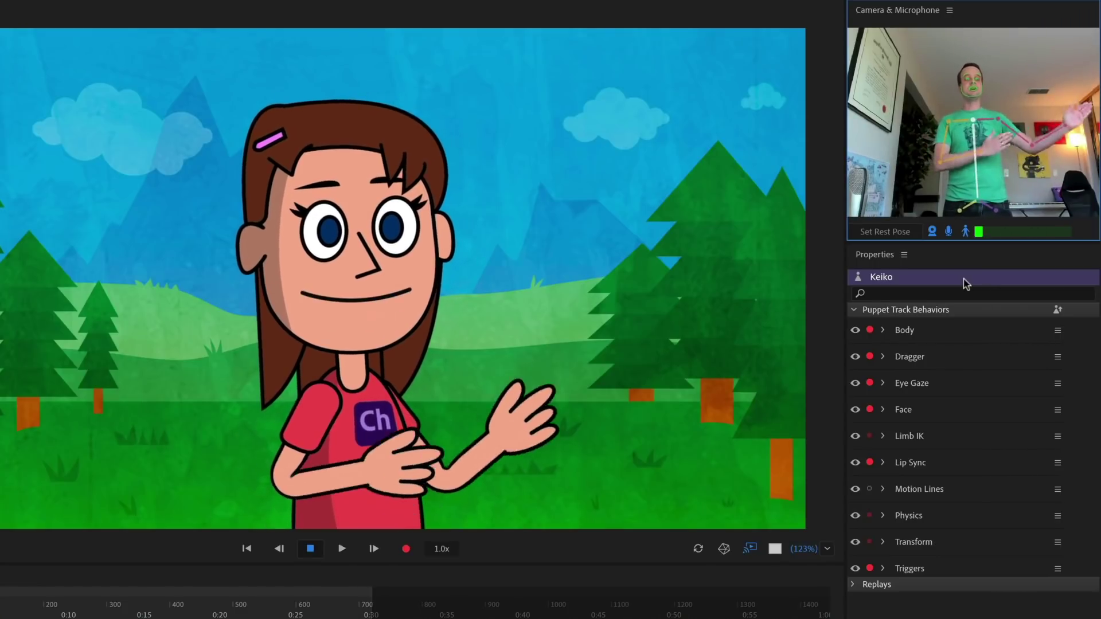
Set Keiko's Body behavior to Return to rest when tracking stops, with a return speed of 50%
{"action": "left_click", "coordinate": [987, 331]}
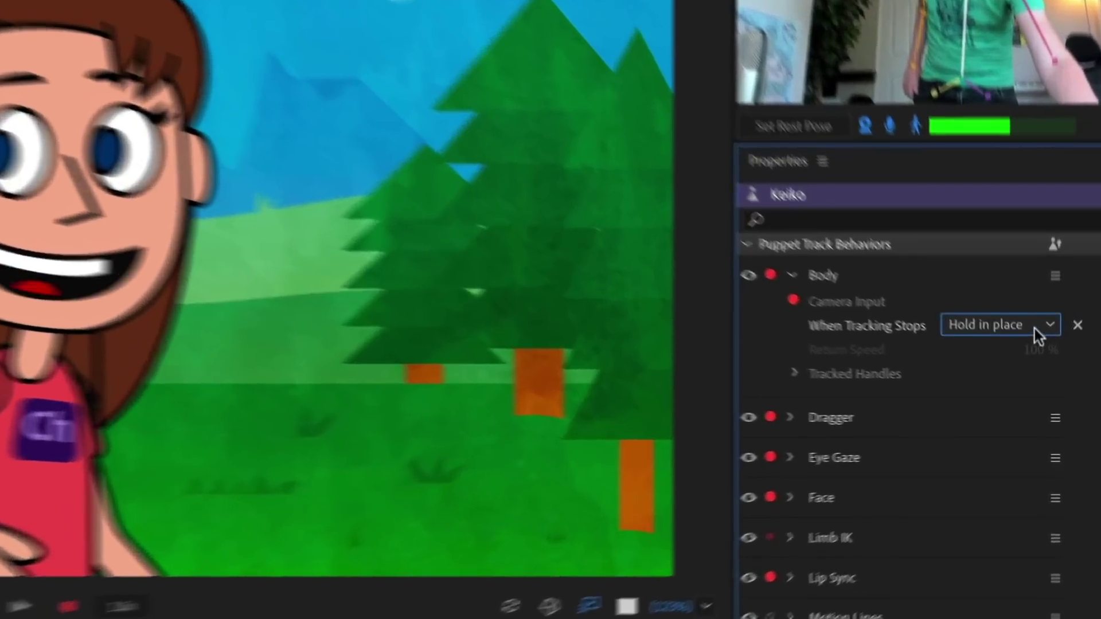
{"action": "left_click", "coordinate": [1044, 364]}
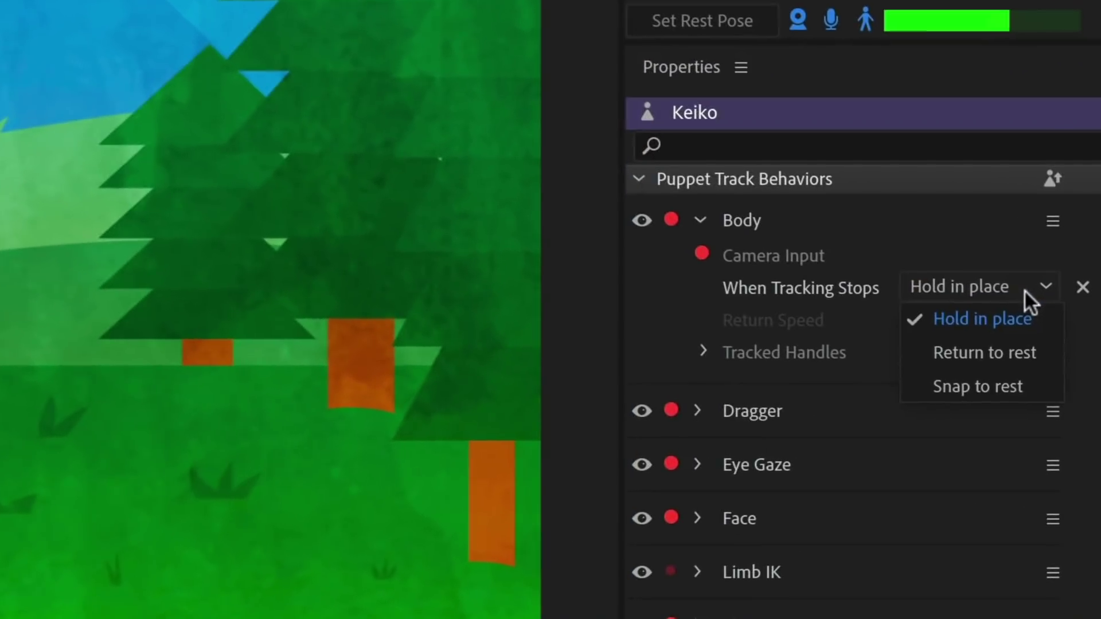
{"action": "left_click", "coordinate": [1041, 350]}
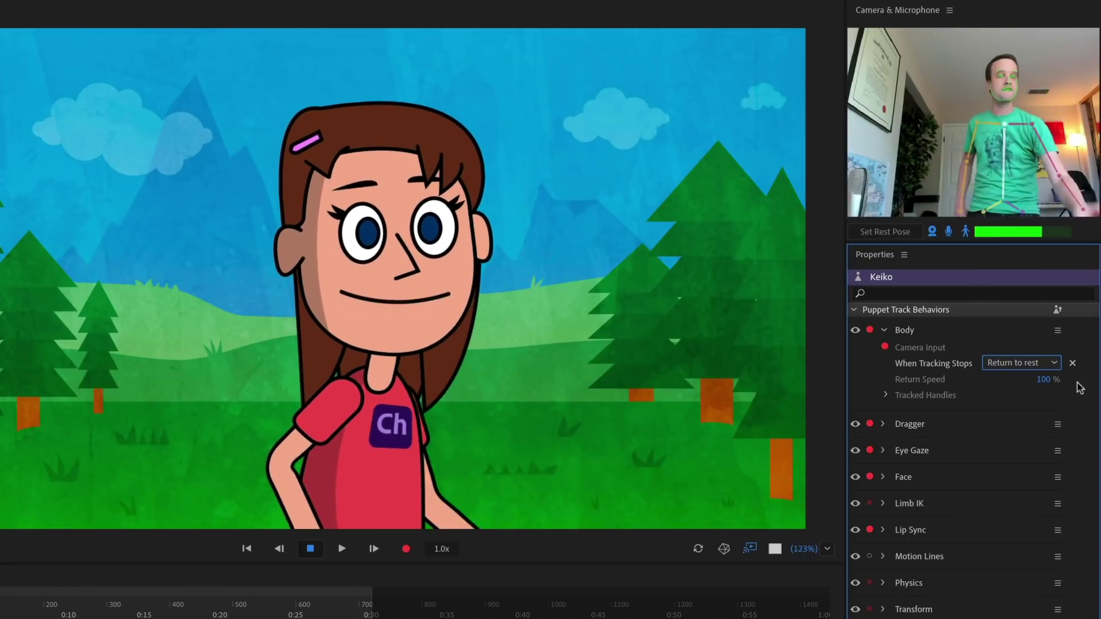
{"action": "left_click", "coordinate": [1048, 381]}
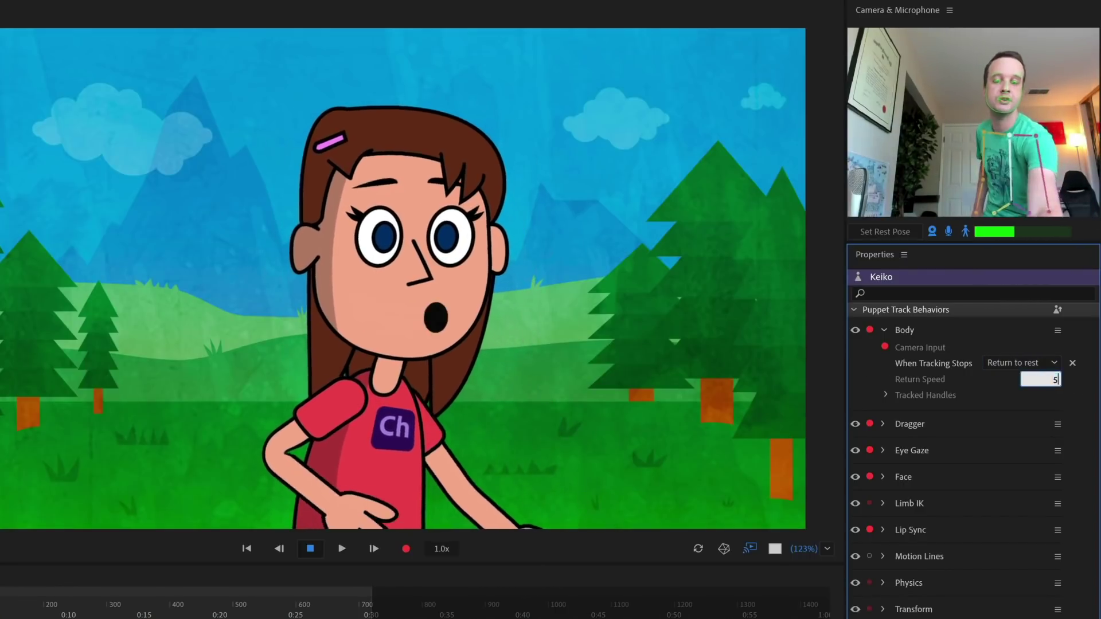
{"action": "type", "text": "50"}
{"action": "key", "text": "Return"}
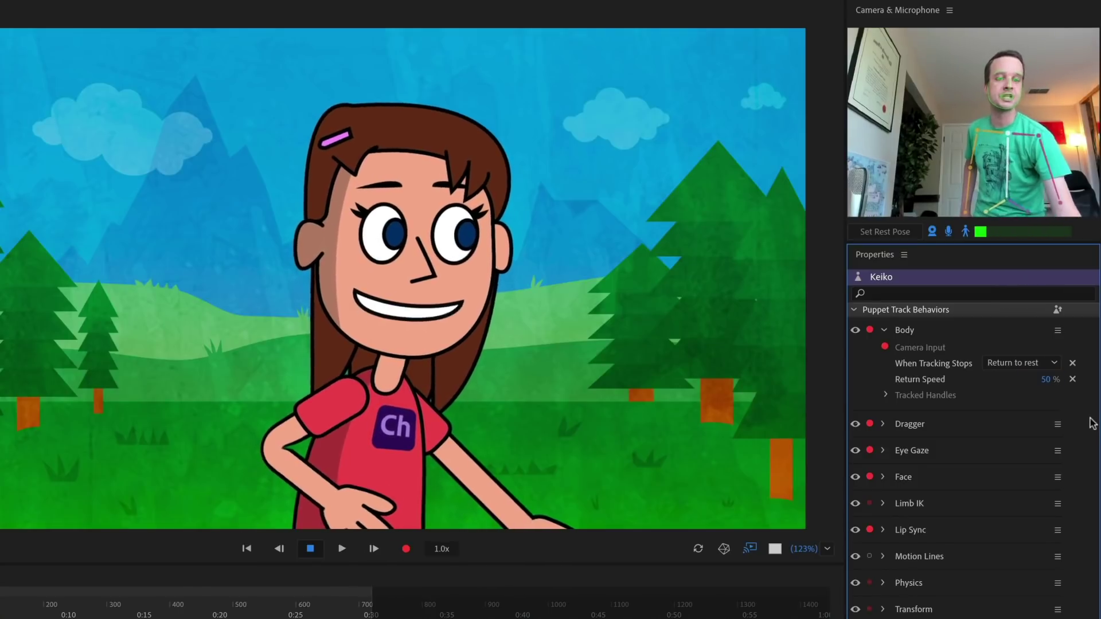
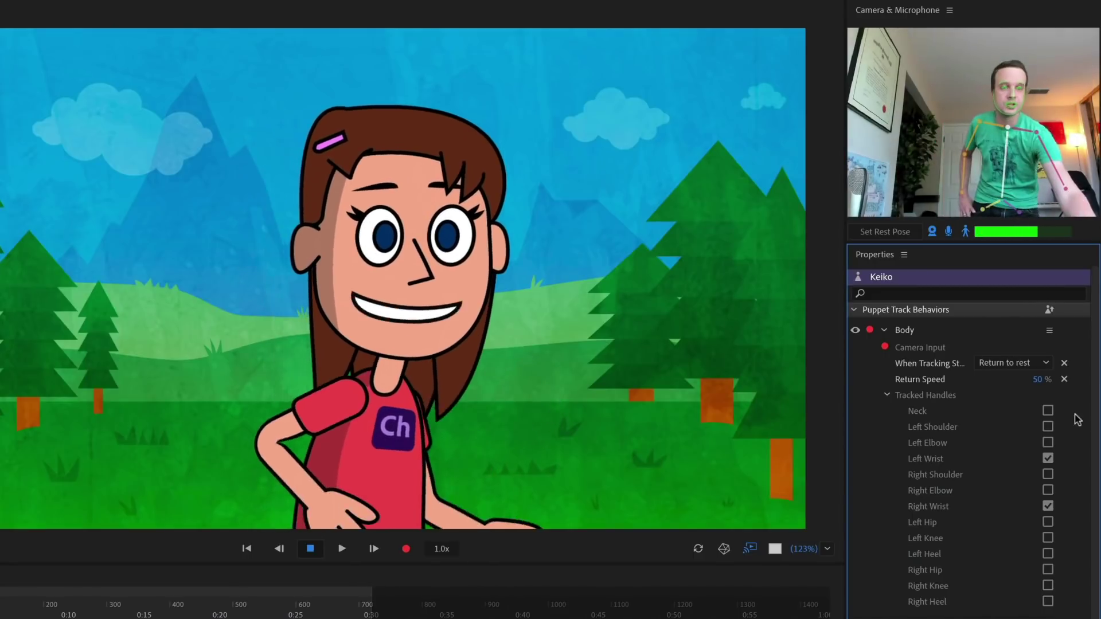
Enable the Neck and both shoulder and elbow tracked handles for Keiko, and try the Left Hip handle on and off
{"action": "left_click", "coordinate": [1048, 411]}
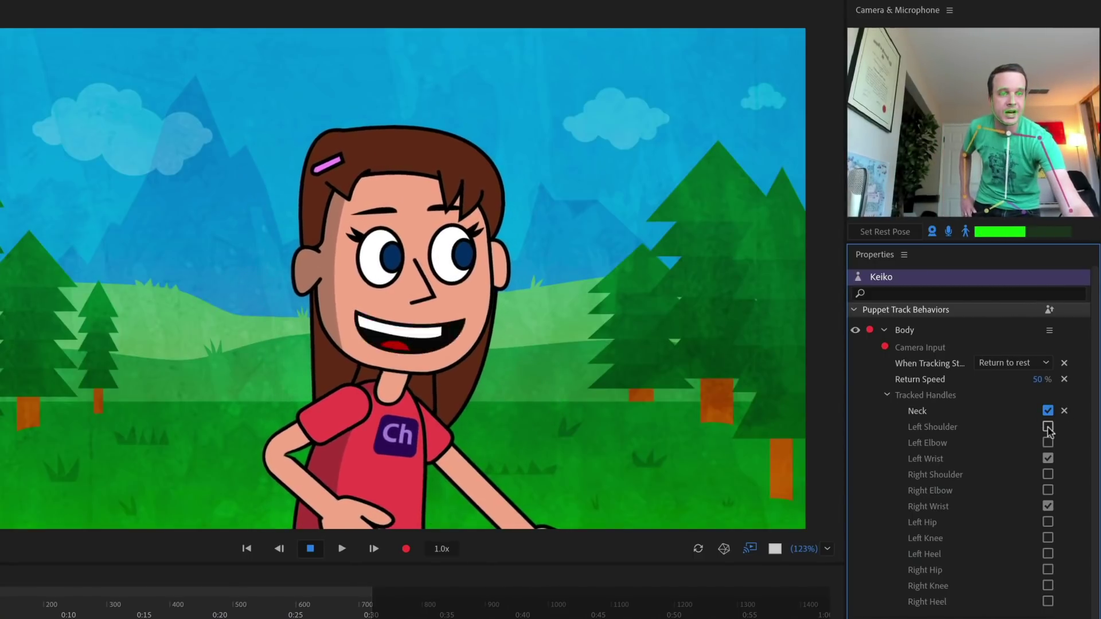
{"action": "left_click", "coordinate": [1048, 427]}
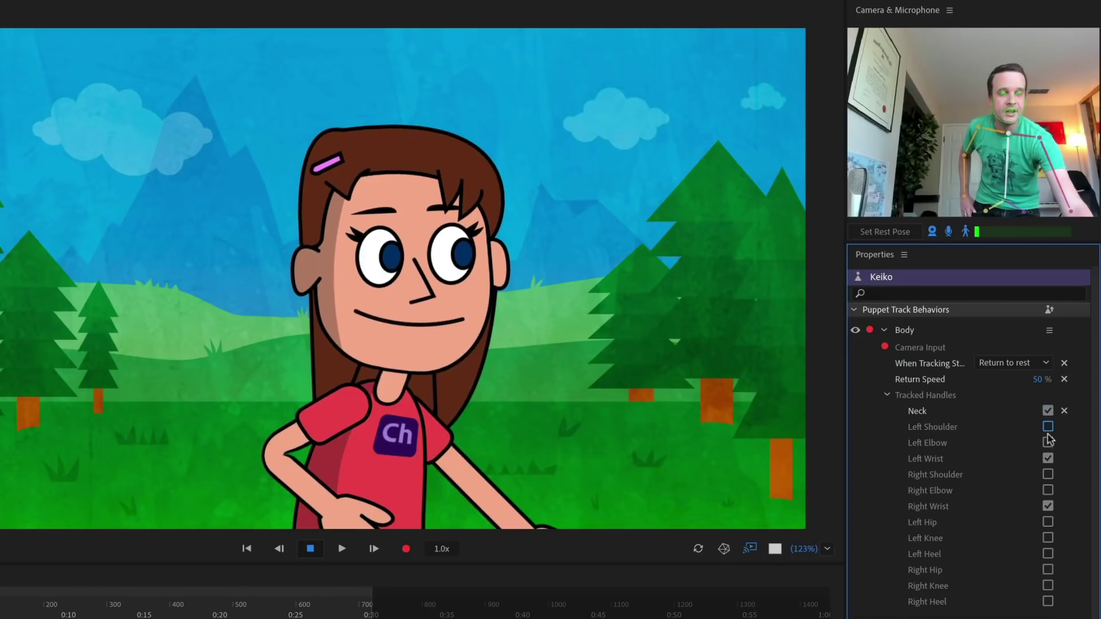
{"action": "left_click", "coordinate": [1048, 475]}
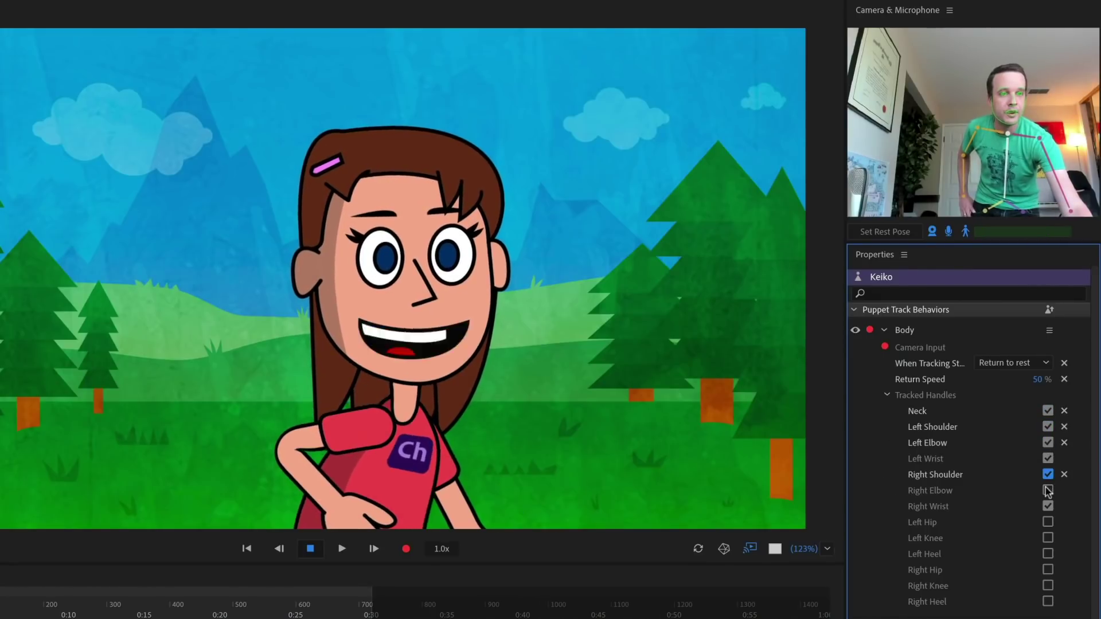
{"action": "left_click", "coordinate": [1050, 522]}
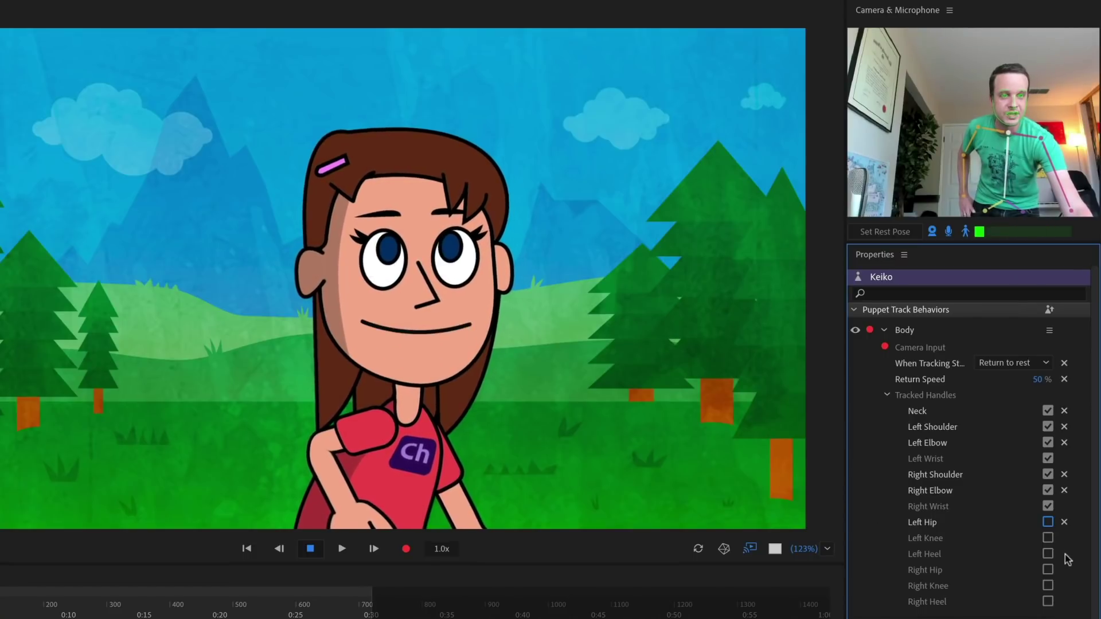
{"action": "left_click", "coordinate": [1048, 522]}
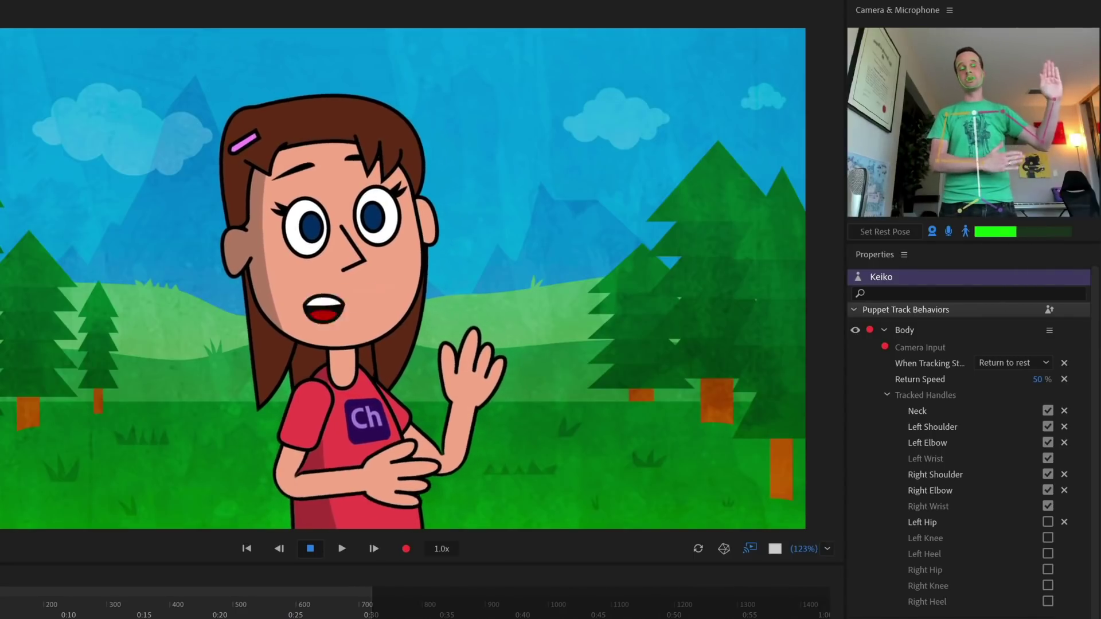
Inspect the Keiko puppet's rig behaviors, including the Body behavior and its tracked handles
{"action": "left_click", "coordinate": [1093, 281]}
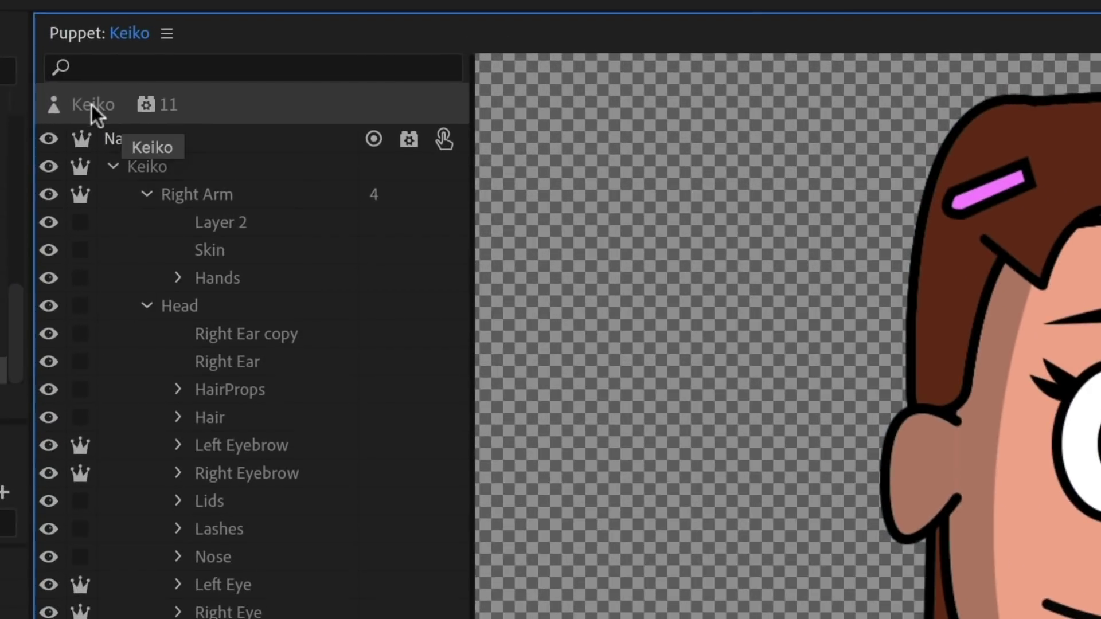
{"action": "left_click", "coordinate": [151, 104]}
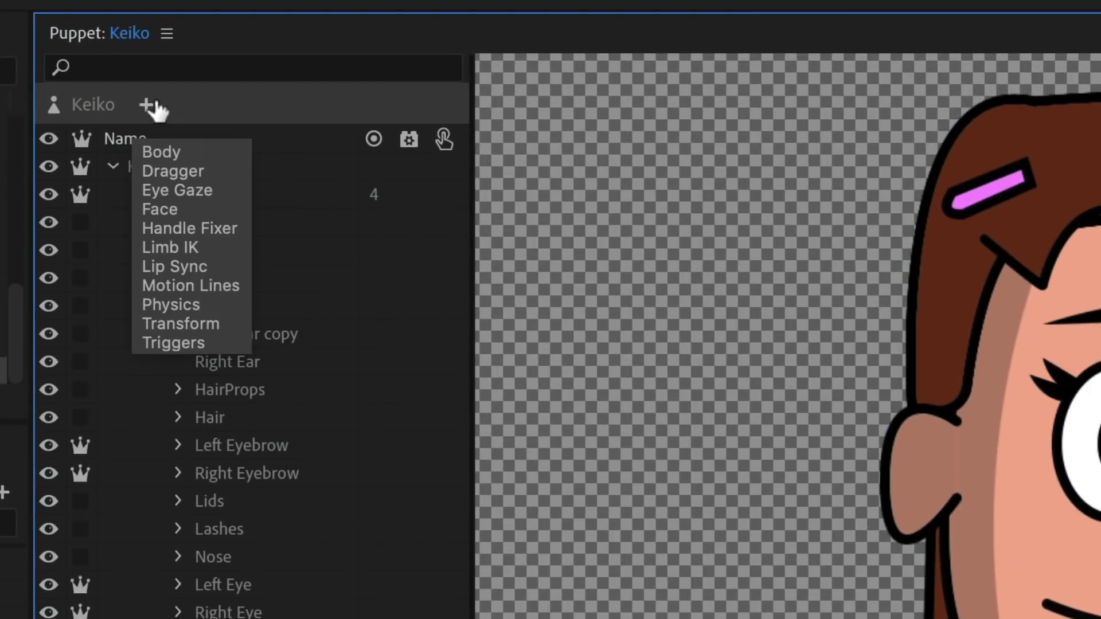
{"action": "left_click", "coordinate": [150, 105]}
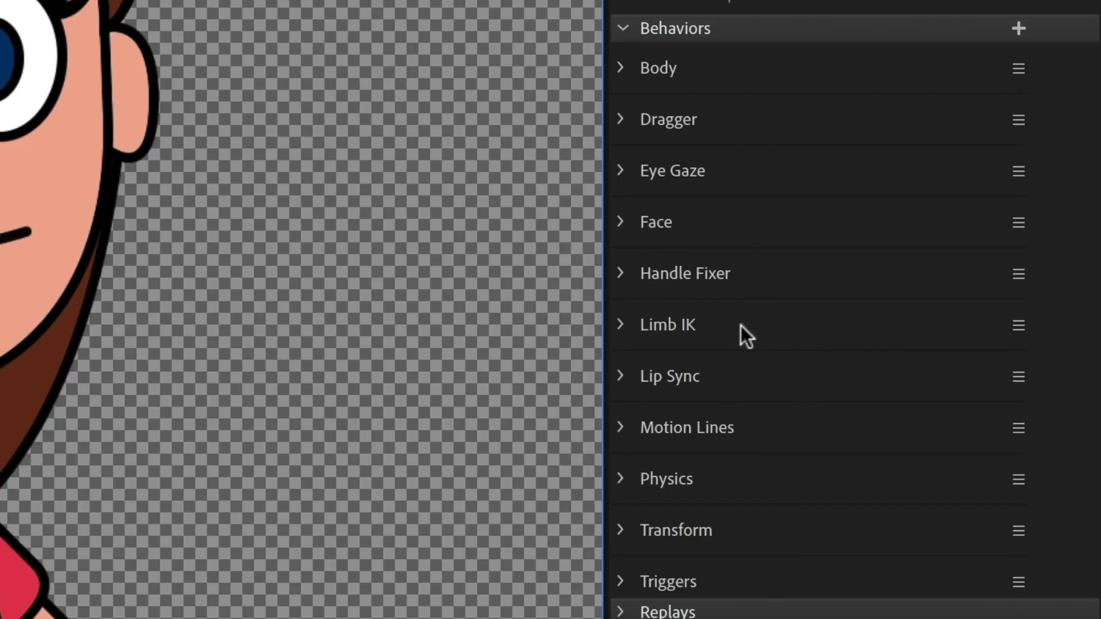
{"action": "left_click", "coordinate": [620, 67]}
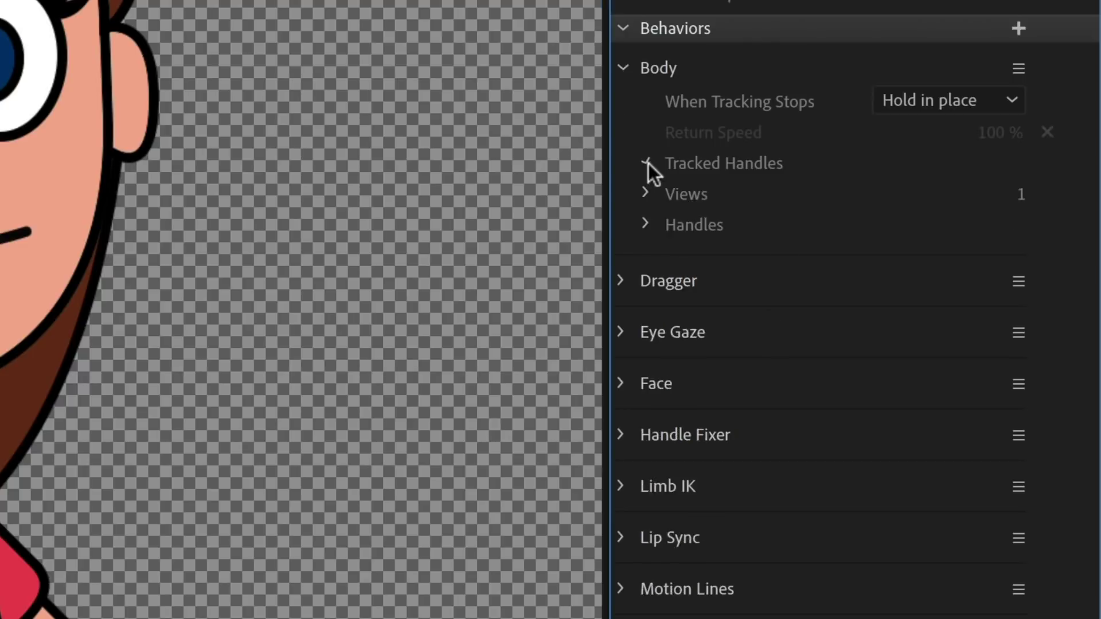
{"action": "left_click", "coordinate": [649, 163]}
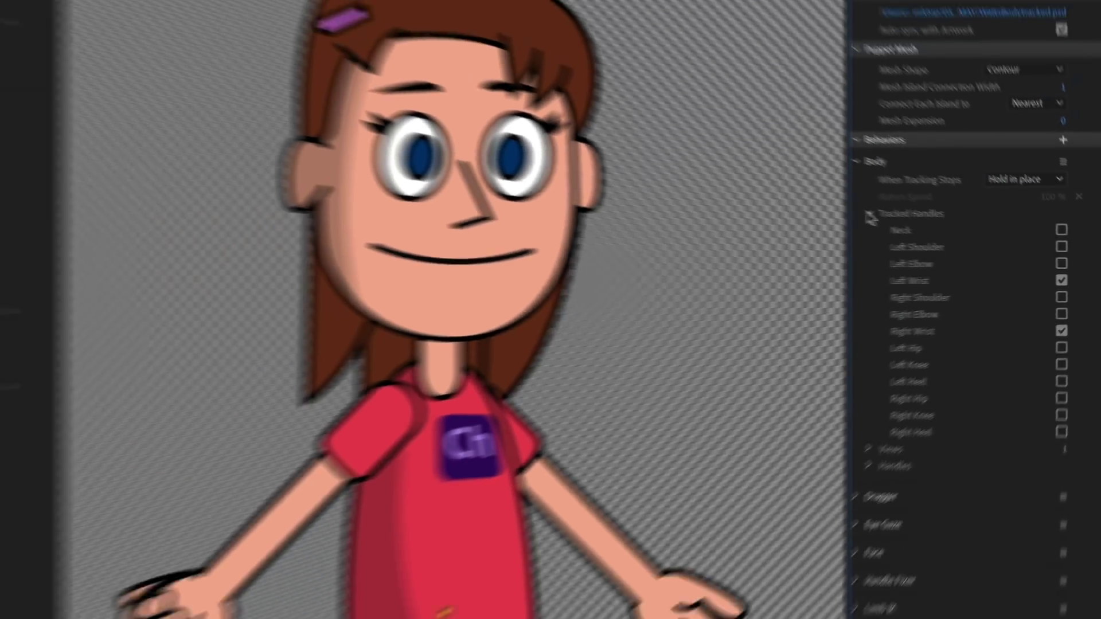
{"action": "left_click", "coordinate": [682, 169]}
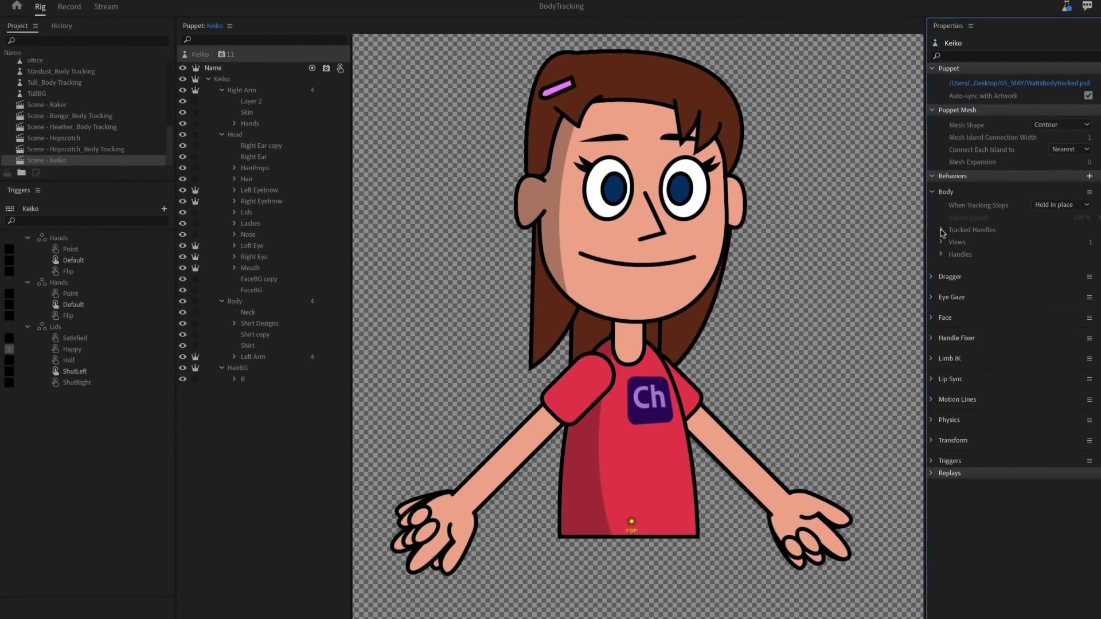
Examine the Left Arm layer's wrist, elbow and origin handles and their tags
{"action": "left_click", "coordinate": [257, 357]}
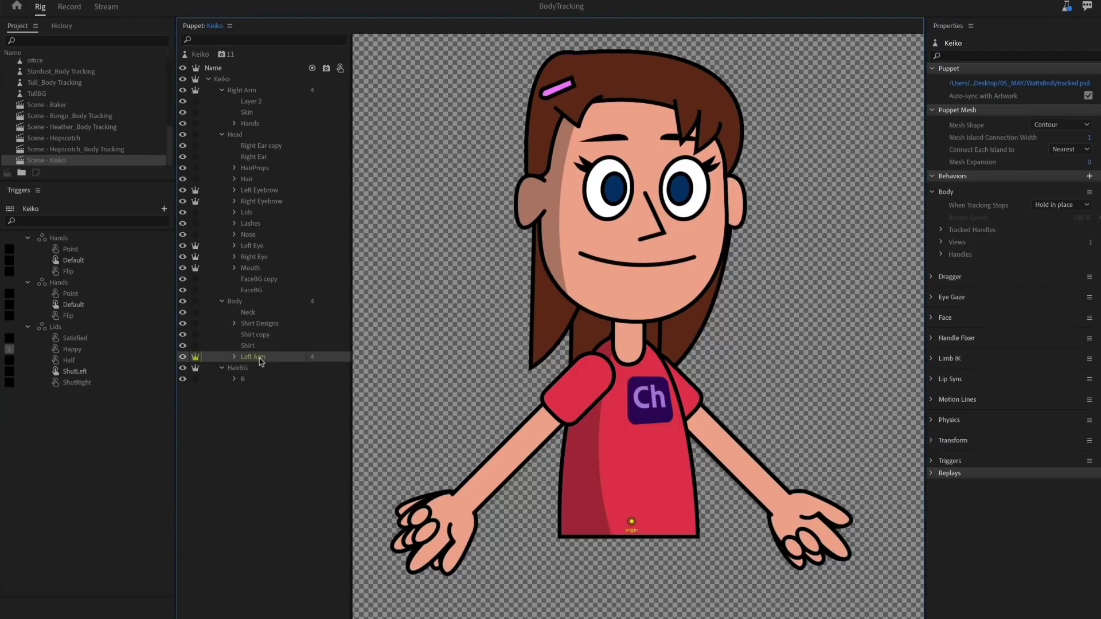
{"action": "scroll", "coordinate": [705, 474], "scroll_direction": "up", "scroll_amount": 3}
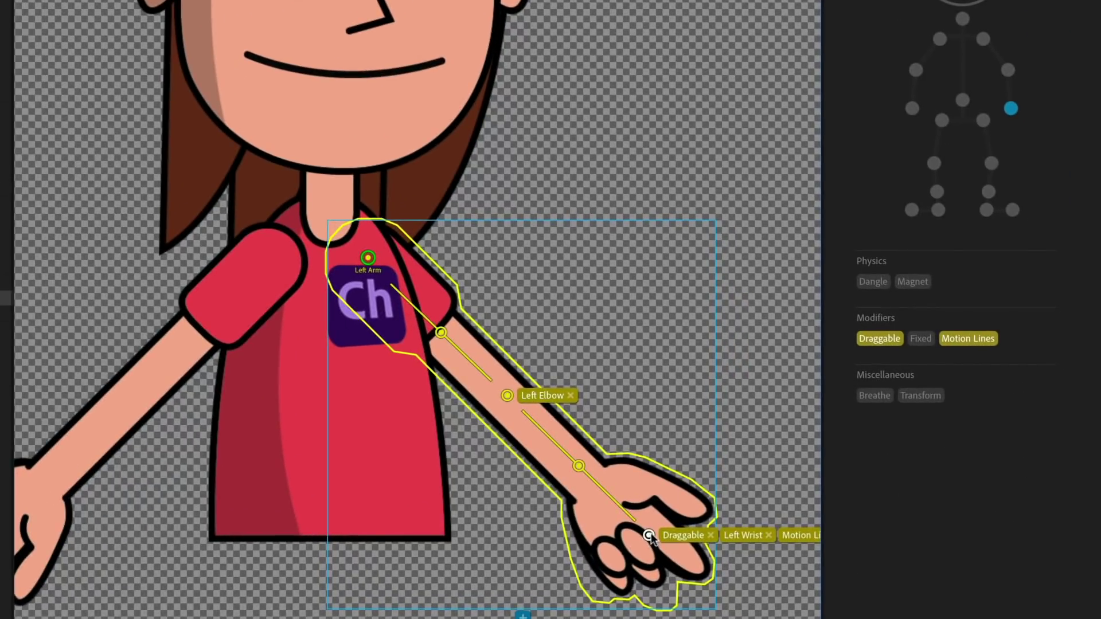
{"action": "left_click", "coordinate": [508, 395]}
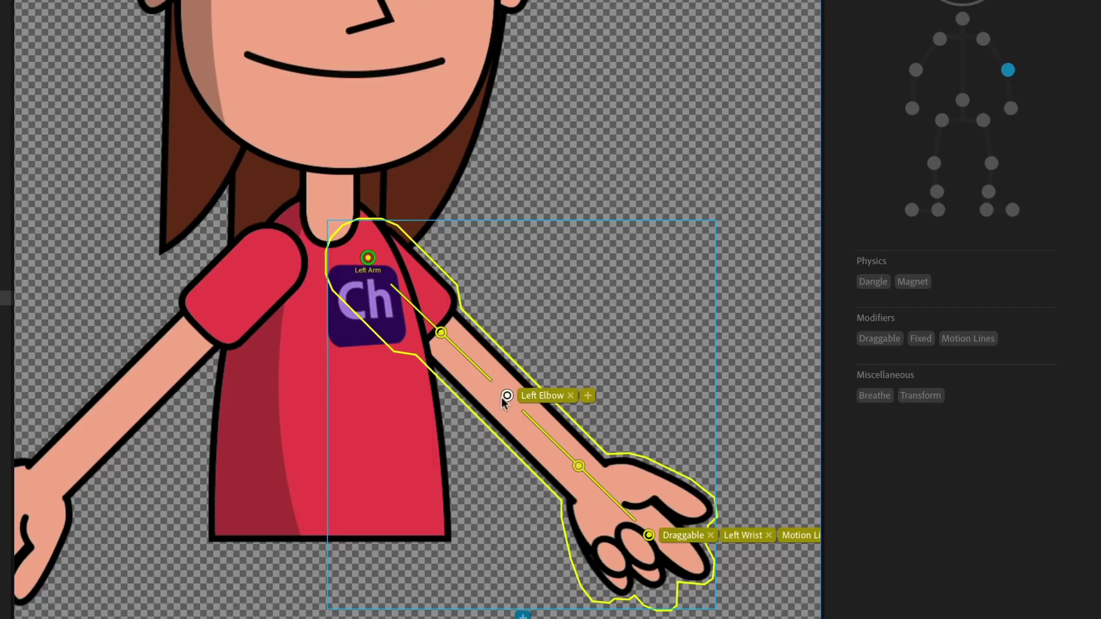
{"action": "left_click", "coordinate": [369, 257]}
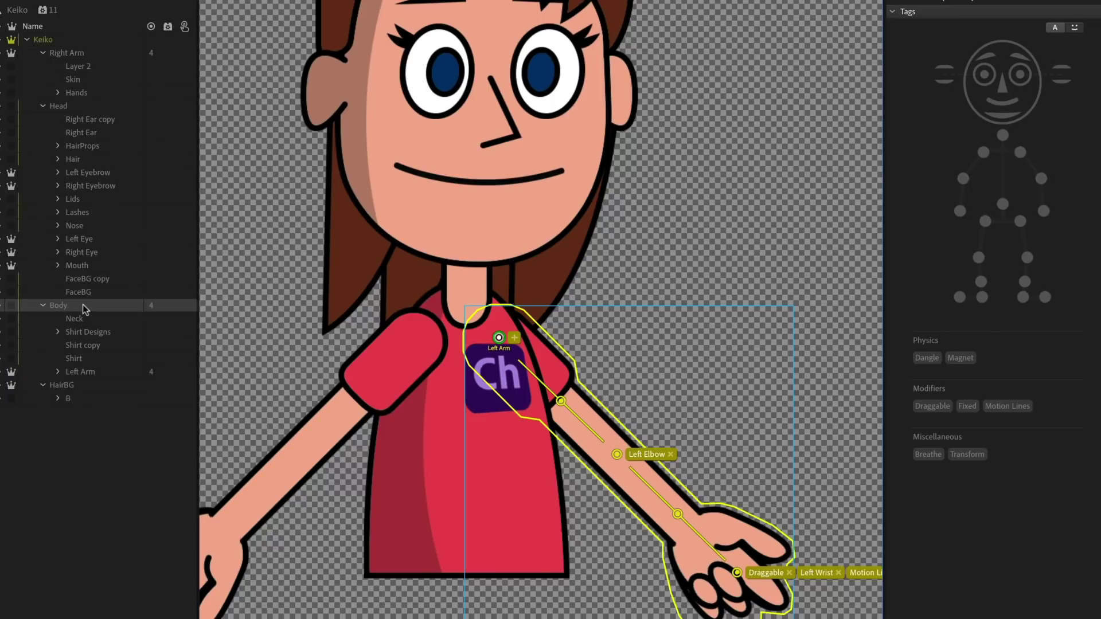
Compare the Body layer's shoulder handles with the Left Arm layer's origin handle
{"action": "left_click", "coordinate": [83, 305]}
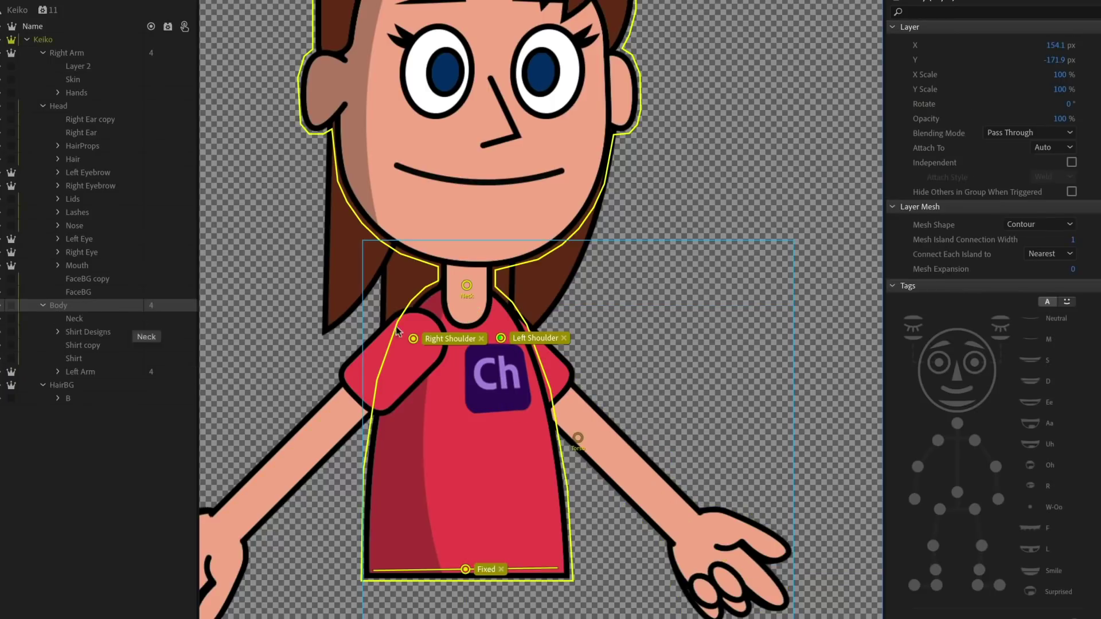
{"action": "left_click", "coordinate": [87, 373]}
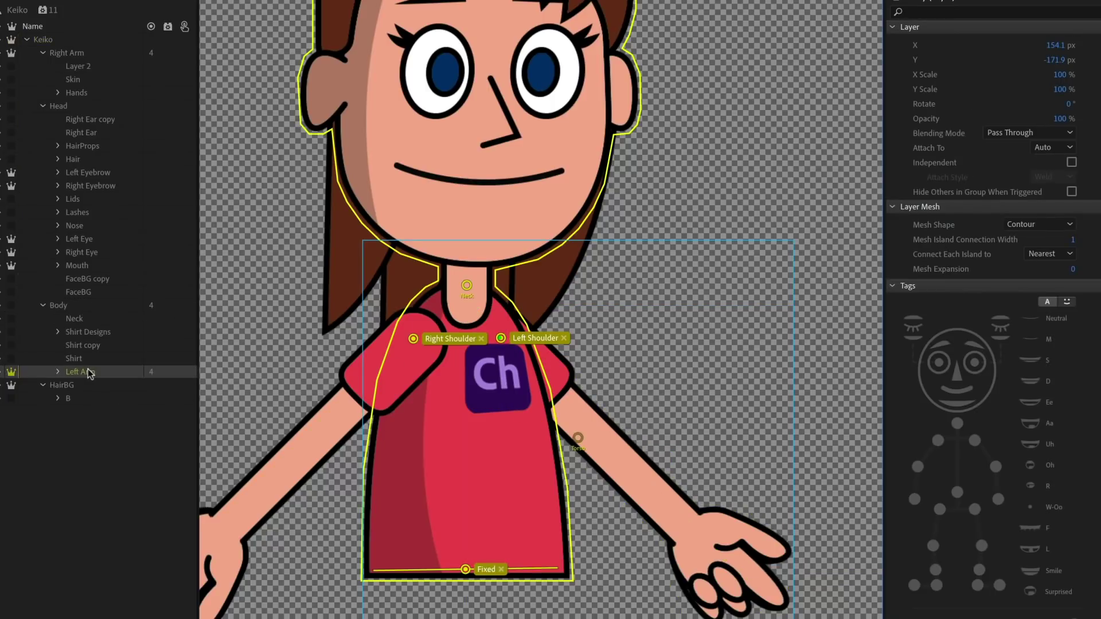
{"action": "left_click", "coordinate": [500, 339]}
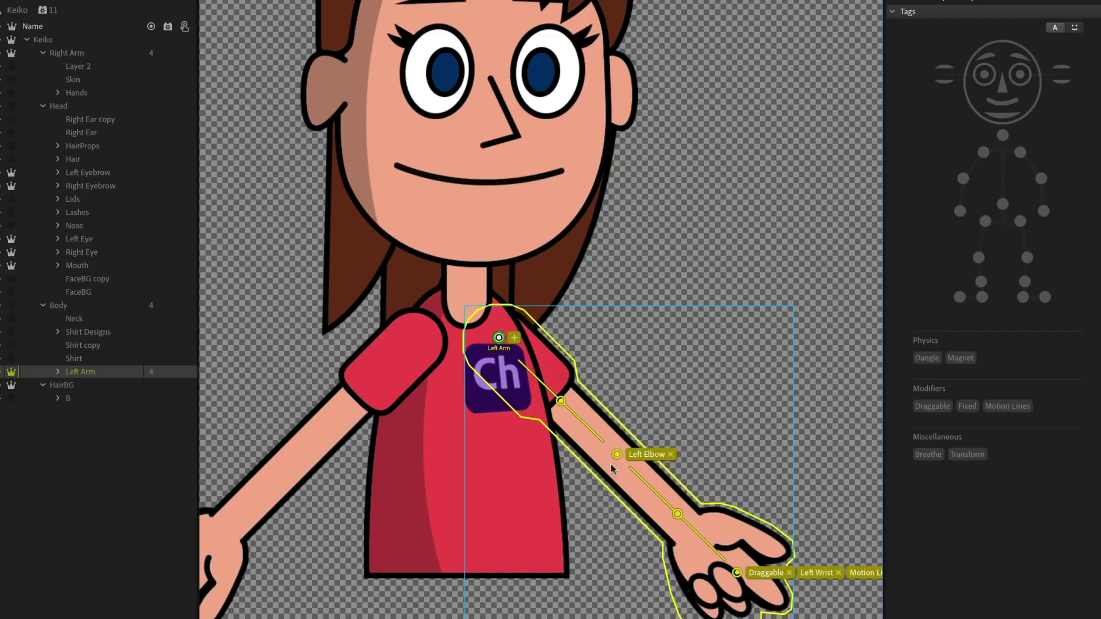
{"action": "left_click", "coordinate": [65, 308]}
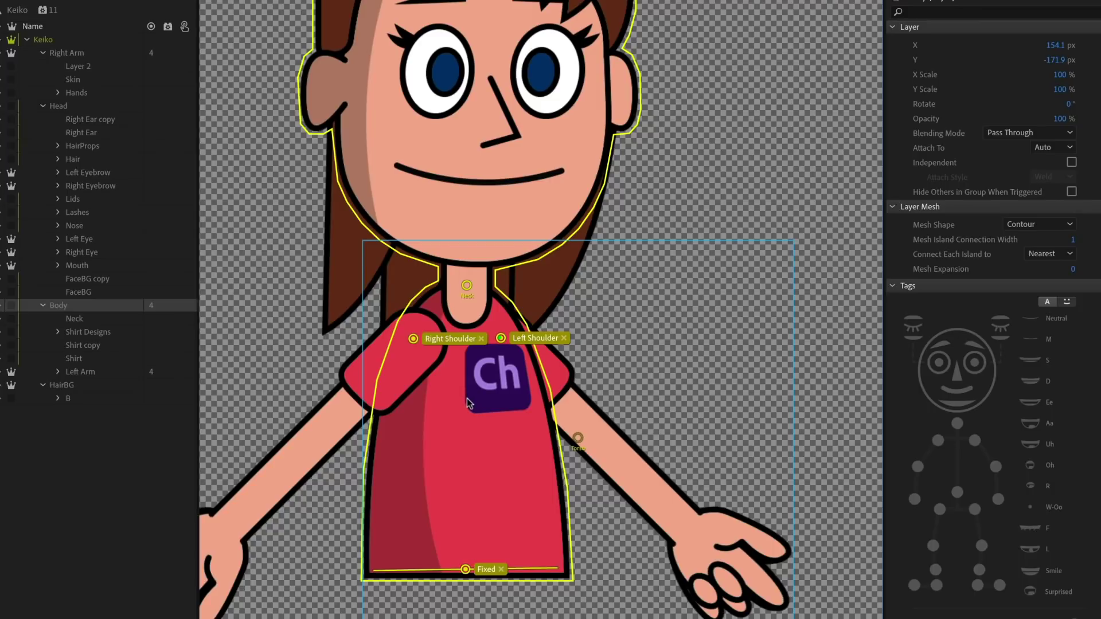
Review the Attach Style options for the independent Left Arm layer, leaving Hinge selected
{"action": "left_click", "coordinate": [80, 372]}
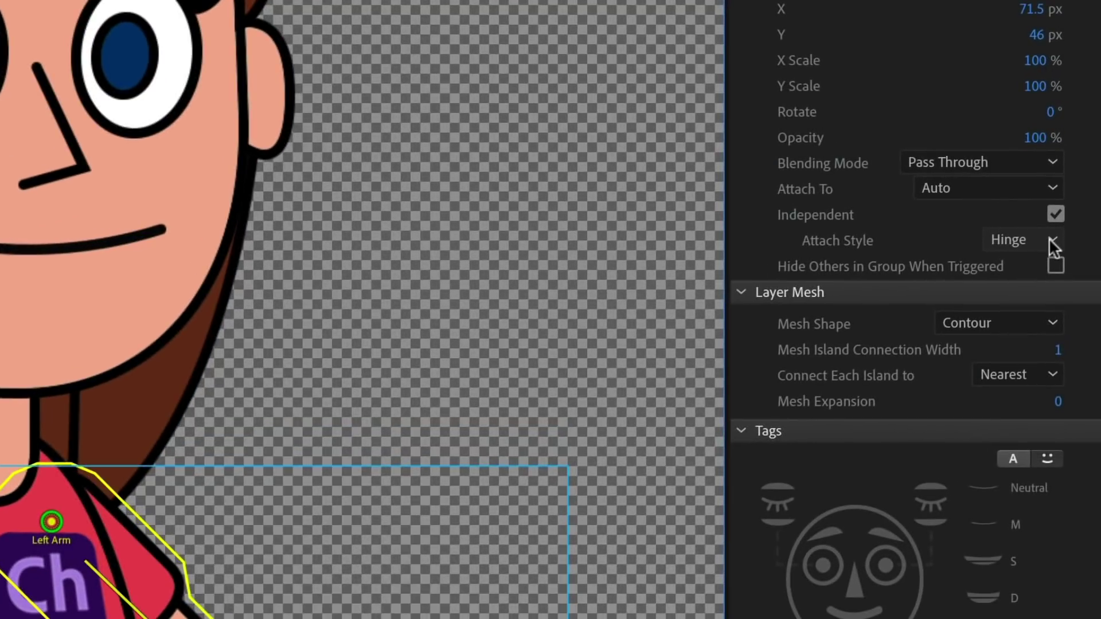
{"action": "left_click", "coordinate": [1069, 177]}
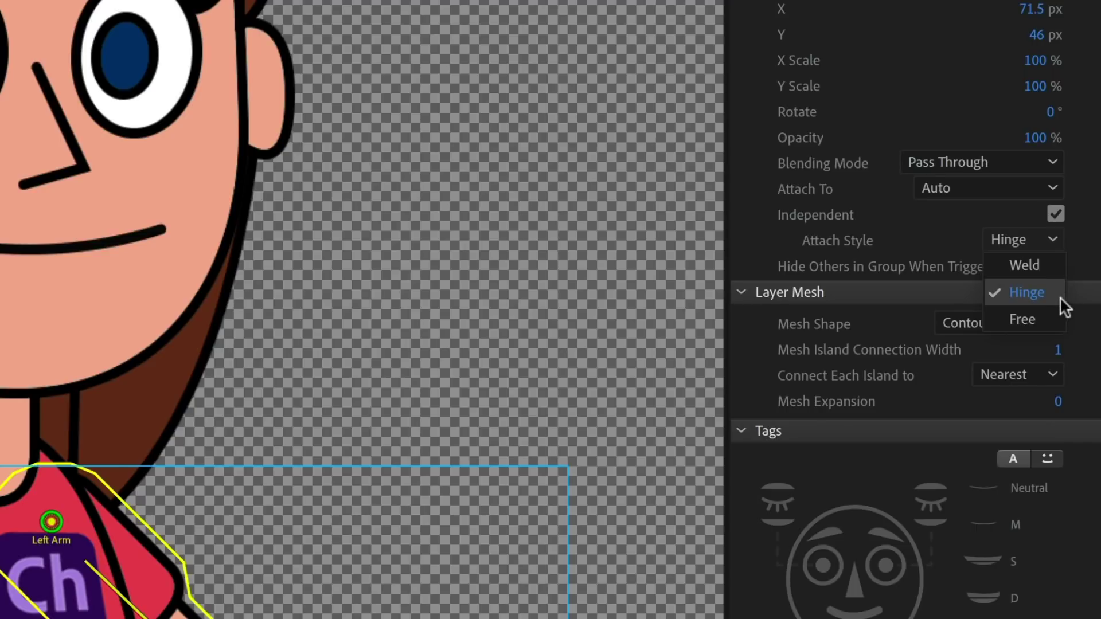
{"action": "left_click", "coordinate": [1093, 259]}
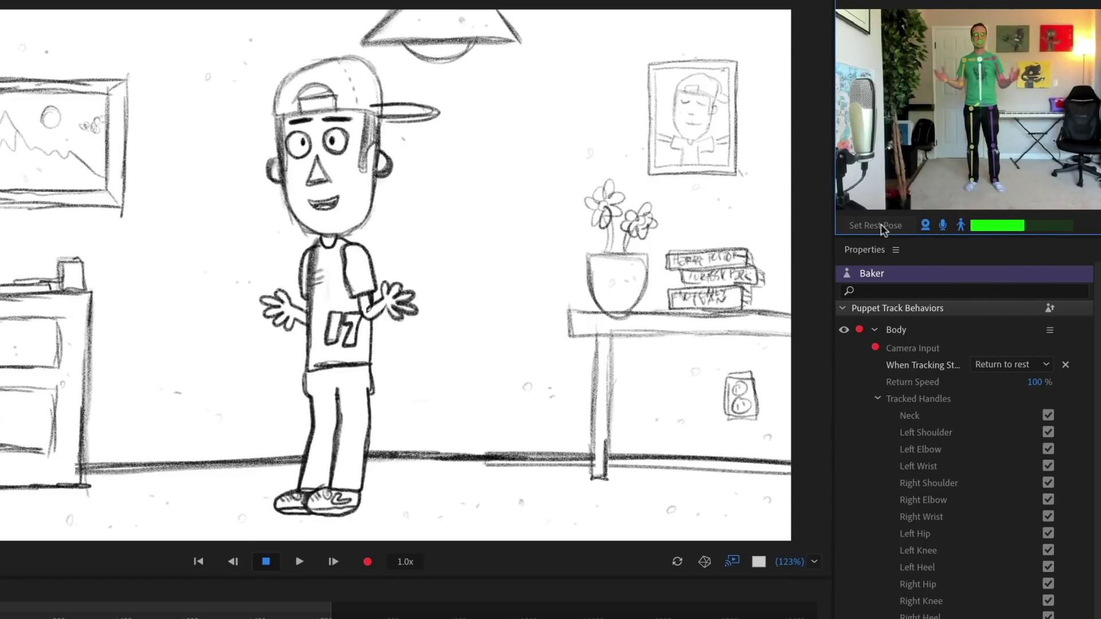
Set the Head Position Strength in the Baker puppet's Face behavior to 400%
{"action": "scroll", "coordinate": [1099, 322], "scroll_direction": "down", "scroll_amount": 5}
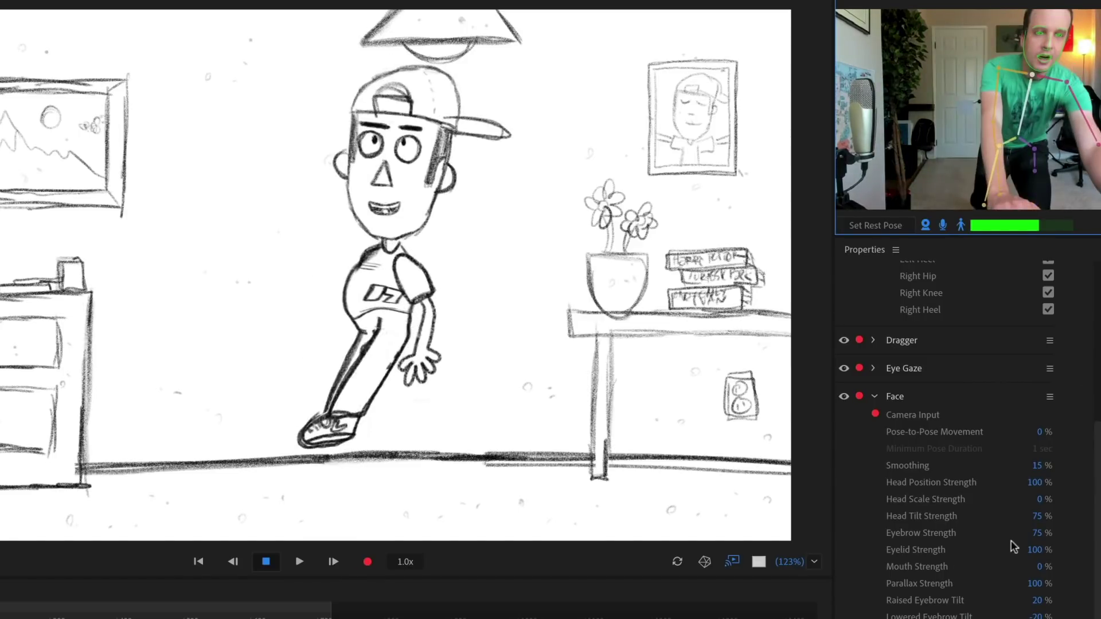
{"action": "left_click", "coordinate": [1035, 482]}
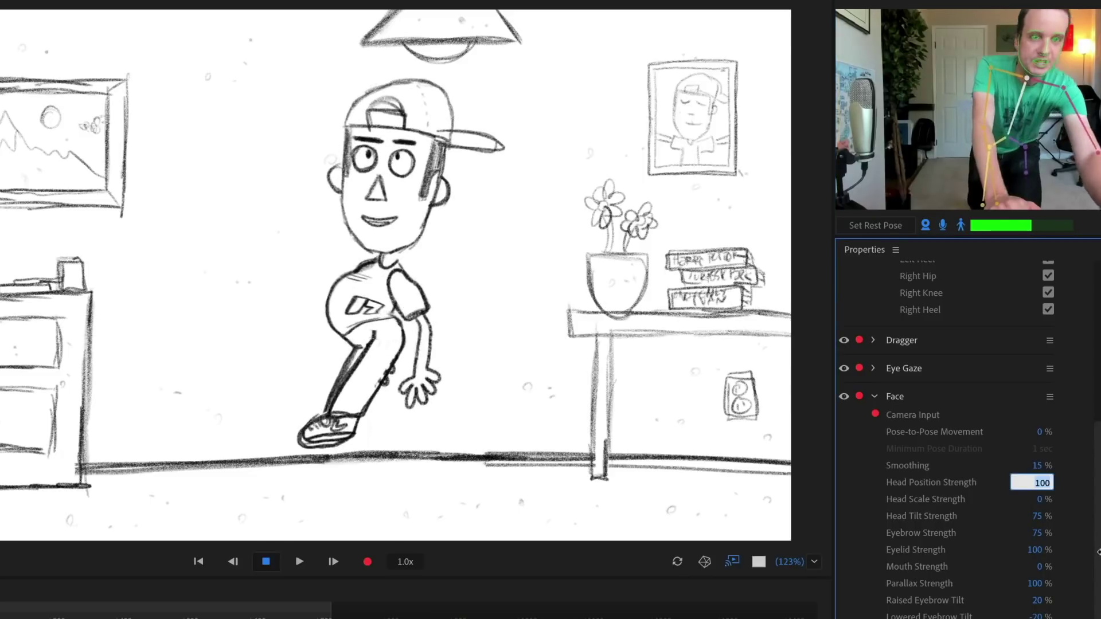
{"action": "type", "text": "400"}
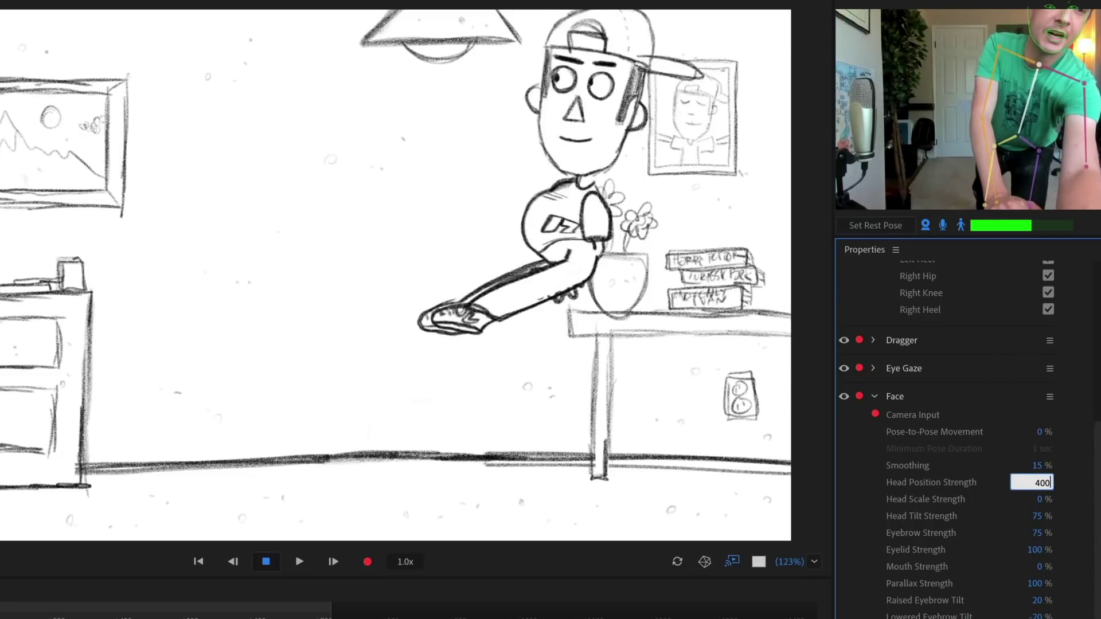
{"action": "key", "text": "Return"}
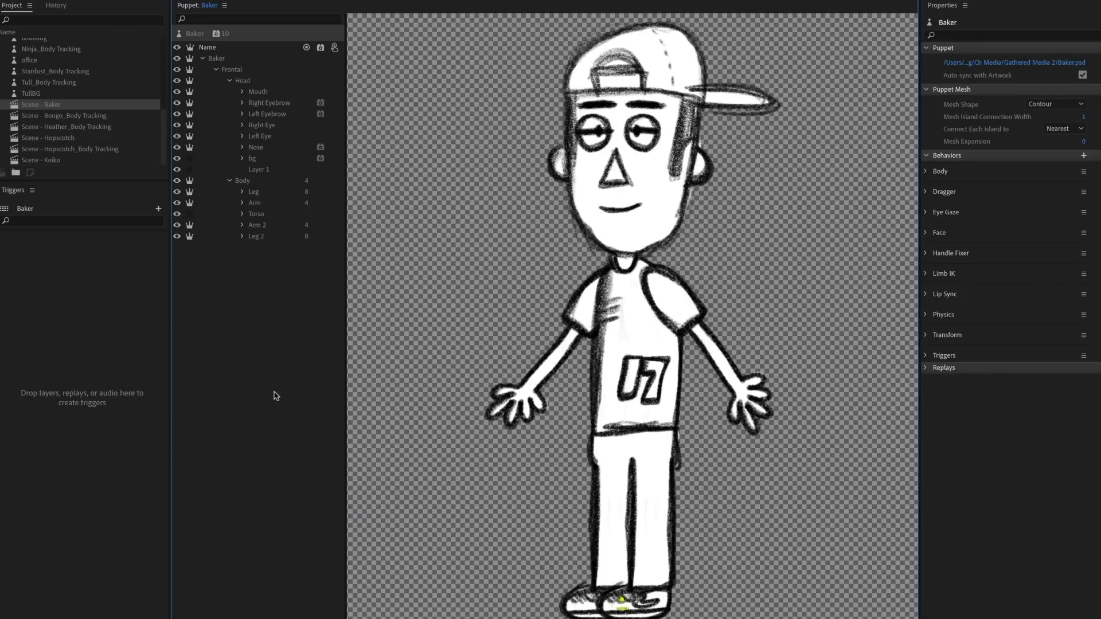
Compare the Leg layer's handles and Weld attachment with the hip and shoulder handles on the Body layer
{"action": "left_click", "coordinate": [267, 194]}
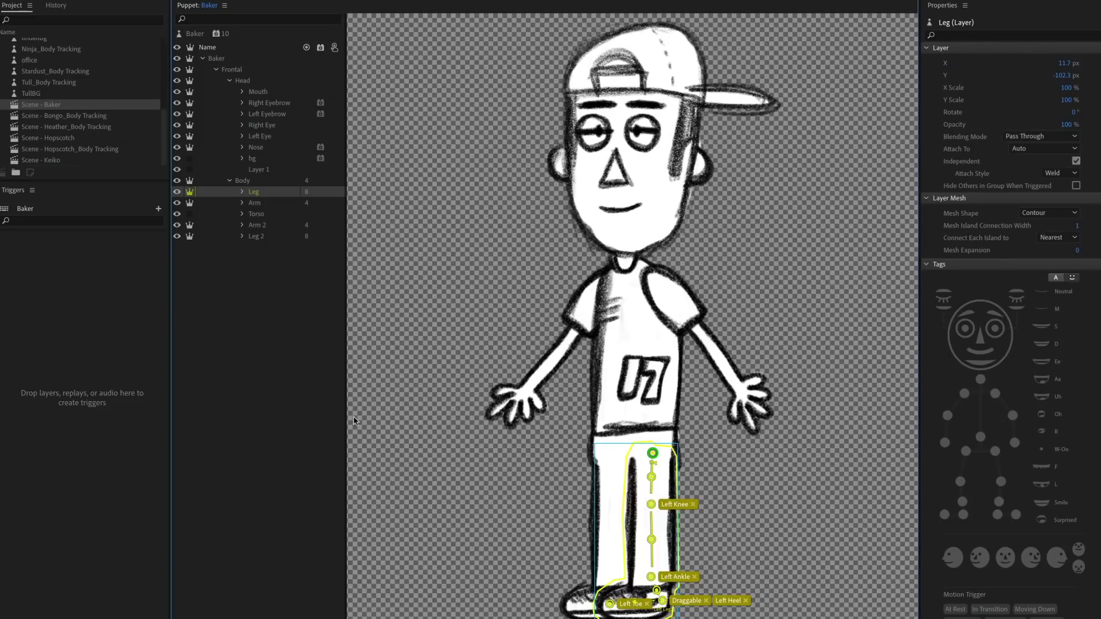
{"action": "left_click", "coordinate": [253, 181]}
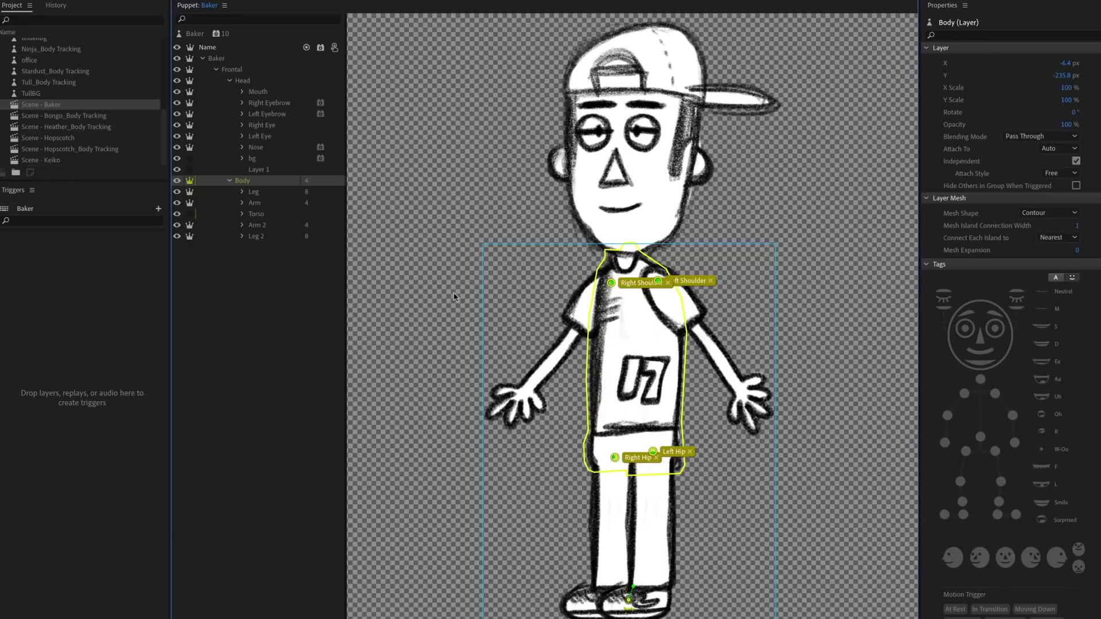
{"action": "left_click", "coordinate": [261, 336]}
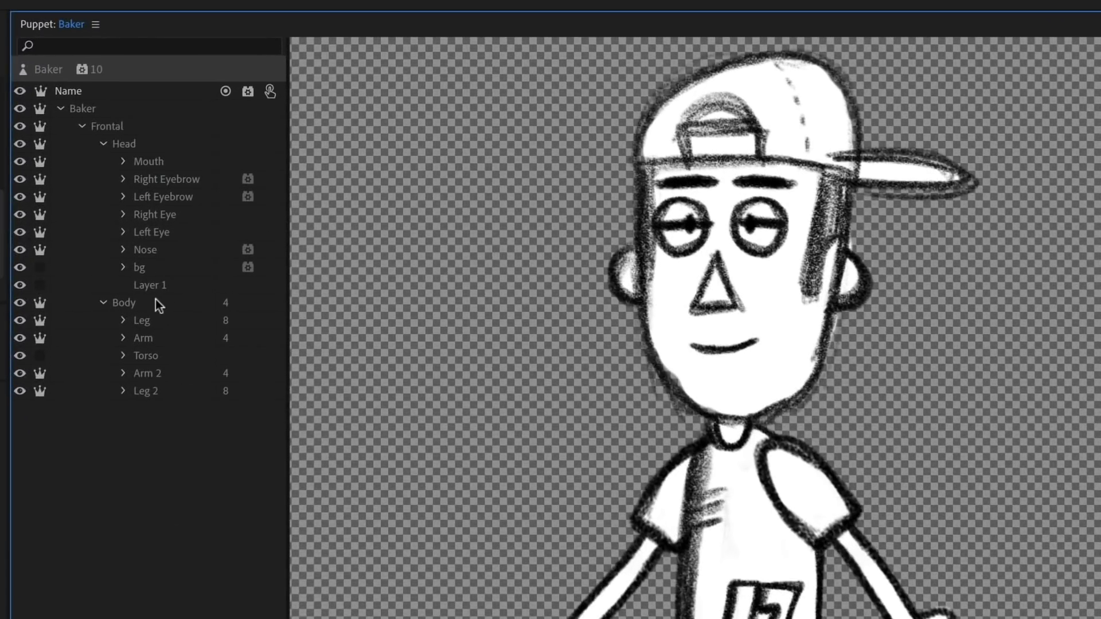
Review the independence and attach style settings of the Body layer and its parent layers, Frontal and Baker
{"action": "left_click", "coordinate": [156, 301]}
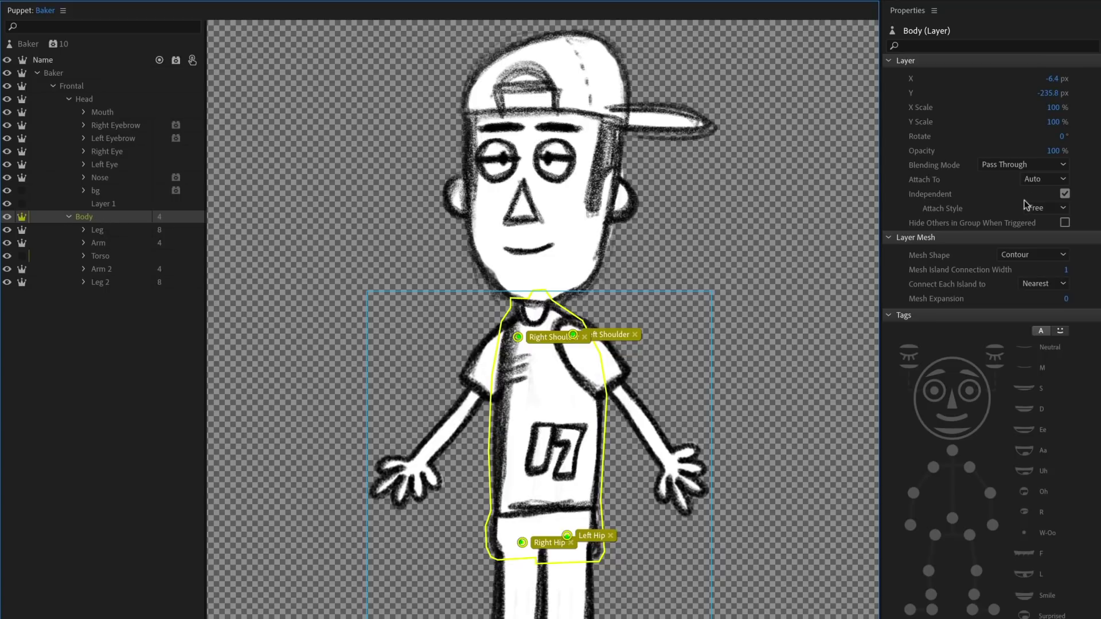
{"action": "left_click", "coordinate": [86, 87]}
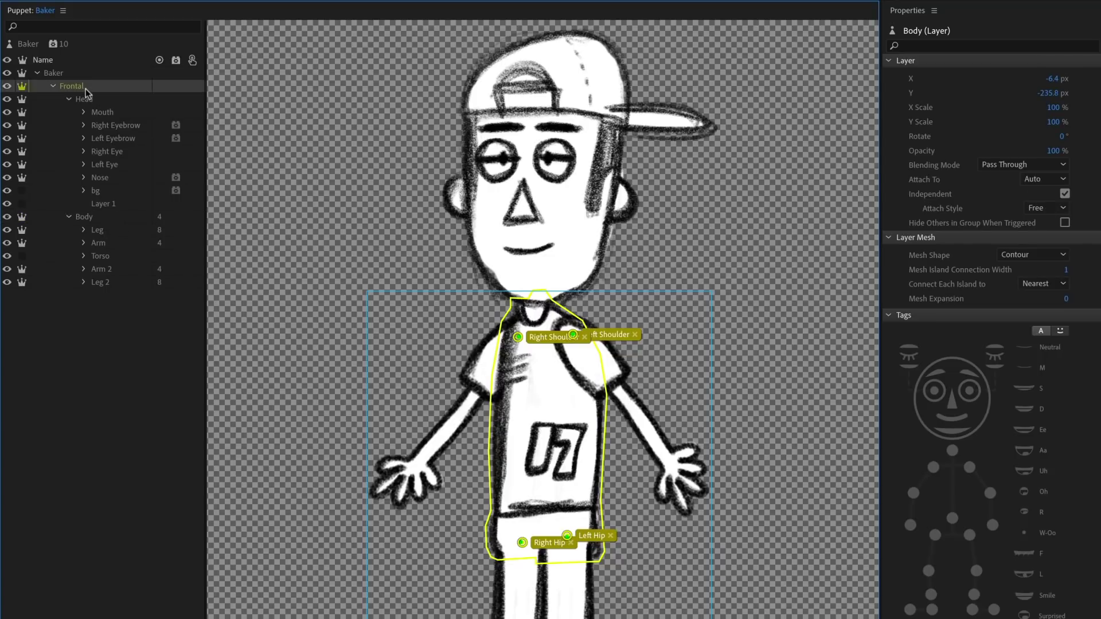
{"action": "left_click", "coordinate": [68, 74]}
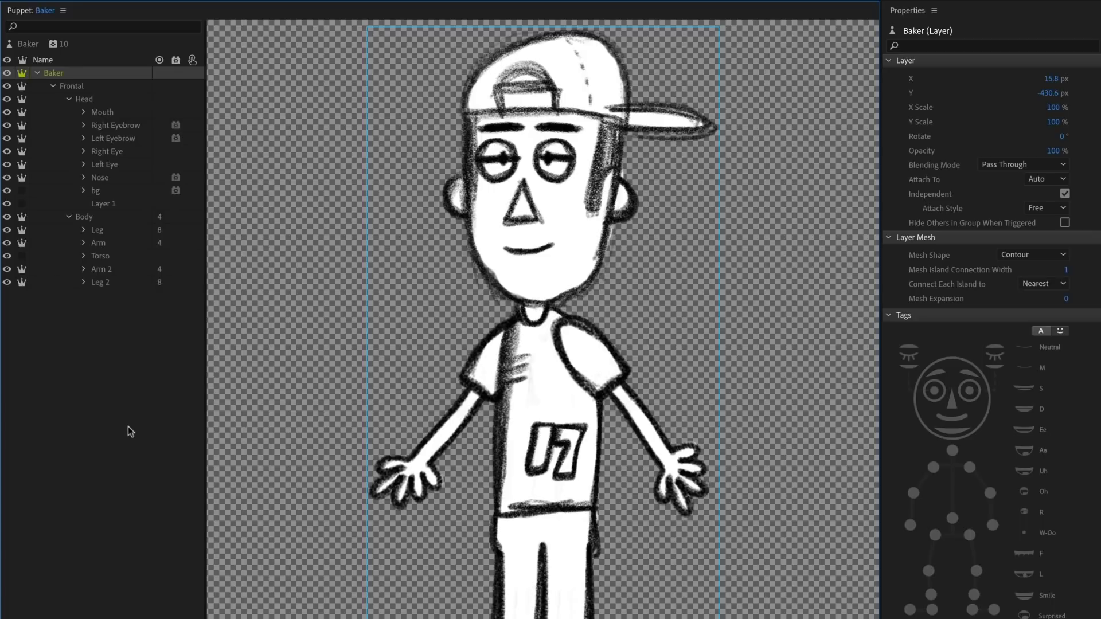
{"action": "left_click", "coordinate": [98, 334]}
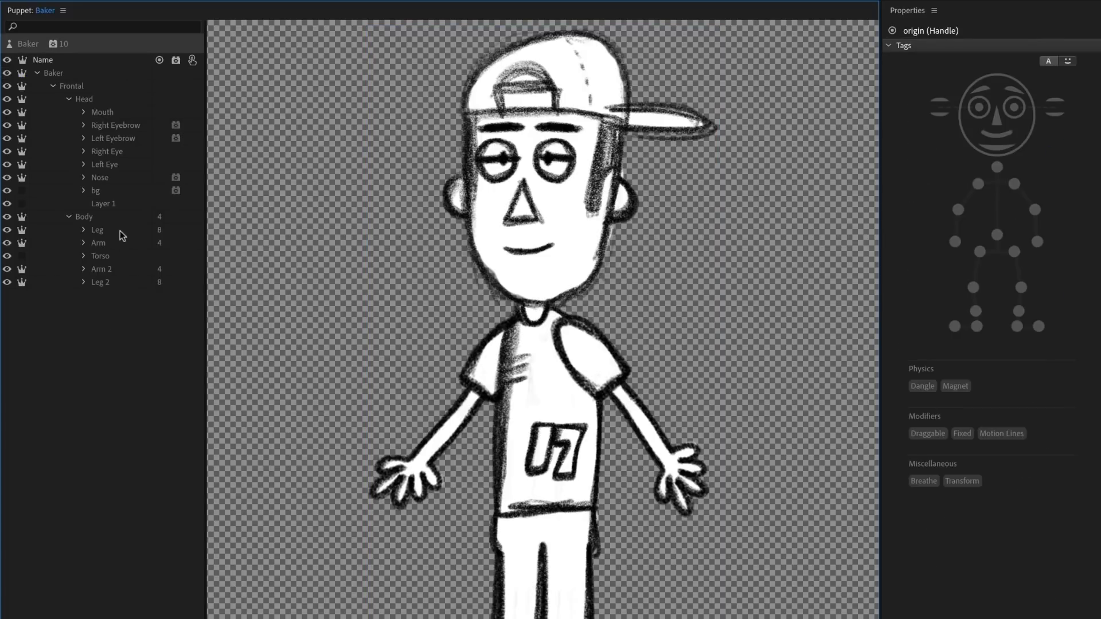
{"action": "left_click", "coordinate": [102, 214]}
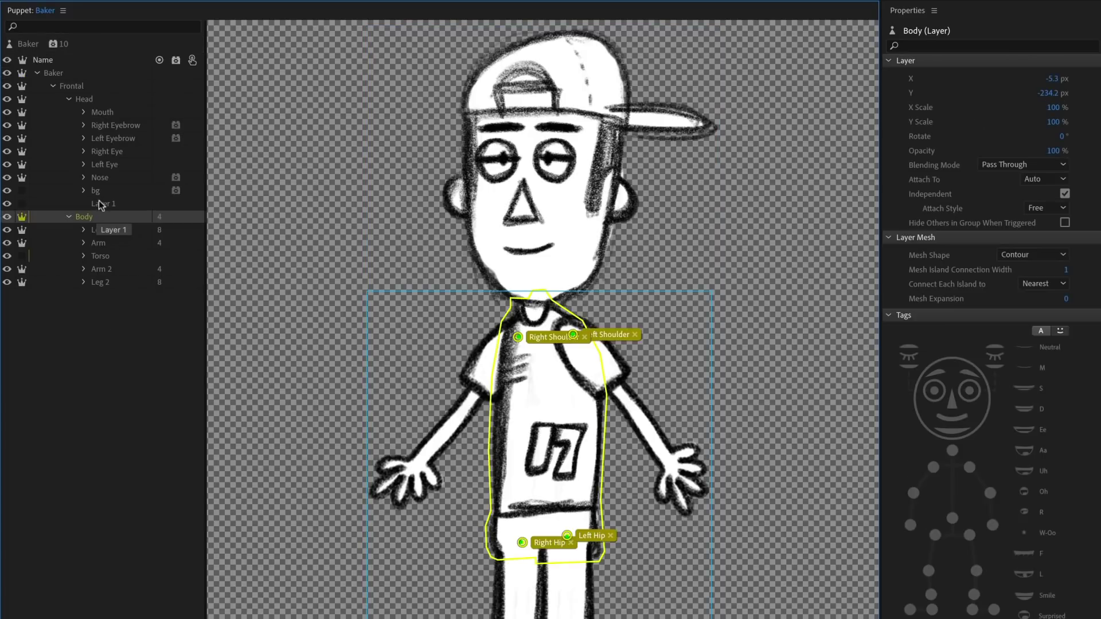
{"action": "left_click", "coordinate": [84, 88]}
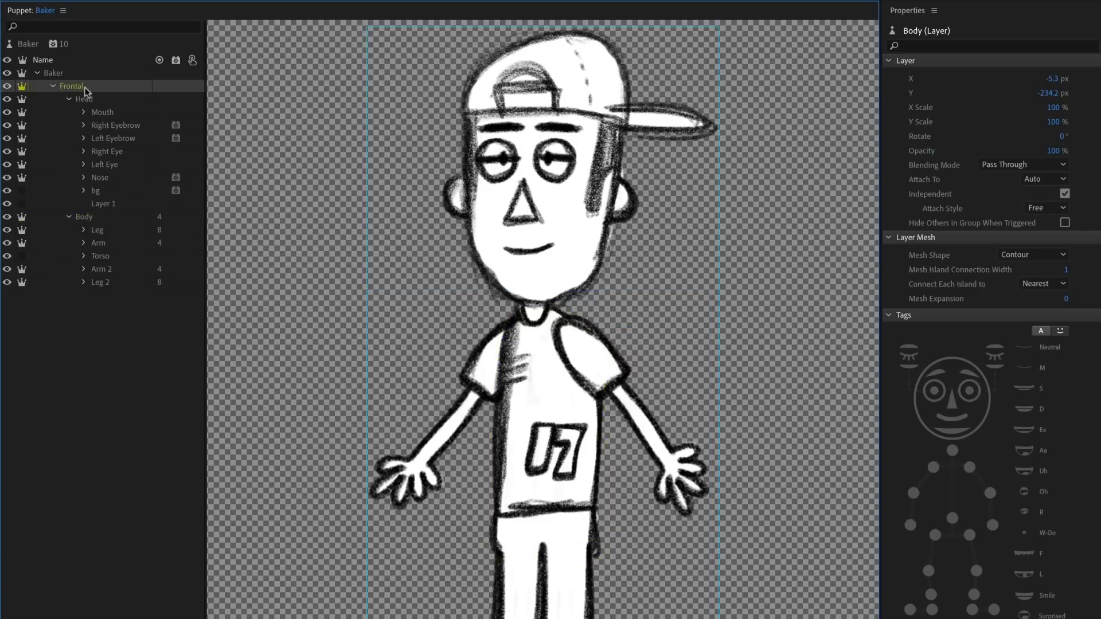